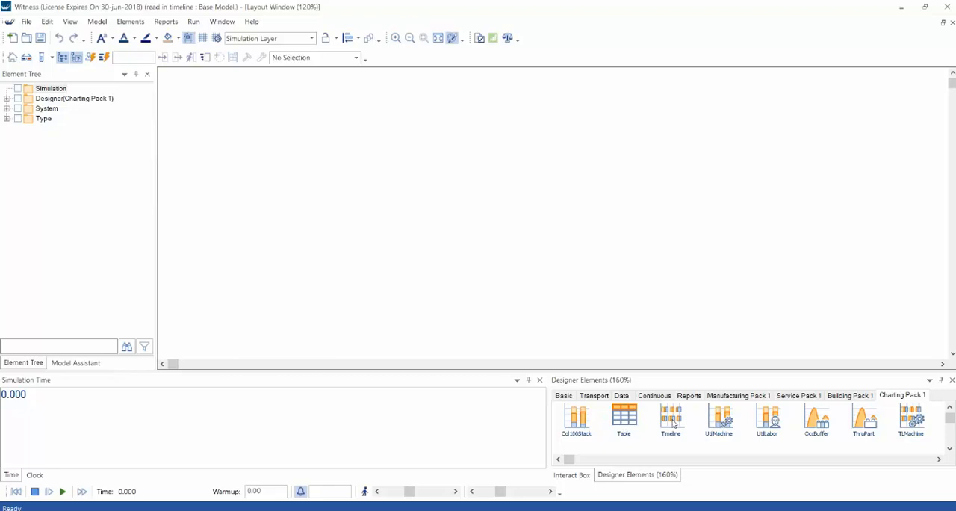
- Place a Timeline chart element from Charting Pack 1 in the middle of the layout and enlarge it in both directions
{"action": "left_click", "coordinate": [671, 422]}
{"action": "left_click", "coordinate": [321, 118]}
{"action": "left_click", "coordinate": [596, 180]}
{"action": "left_click", "coordinate": [498, 231]}
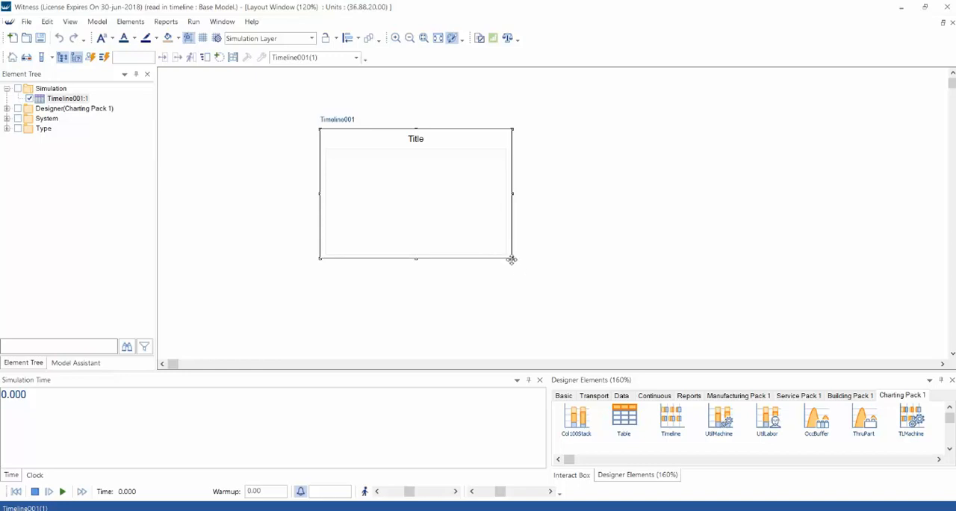
{"action": "left_click_drag", "start_coordinate": [513, 258], "coordinate": [646, 310]}
{"action": "left_click", "coordinate": [669, 222]}
- Set up an Excel data connection for the timeline's data table with table type Input, using the workbook timeline data.xlsx
{"action": "double_click", "coordinate": [602, 212]}
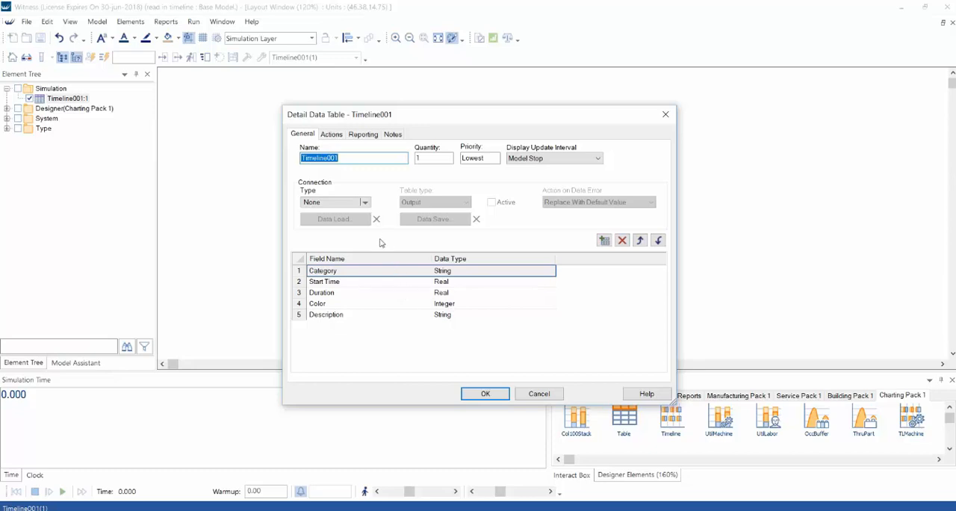
{"action": "left_click", "coordinate": [367, 207]}
{"action": "left_click", "coordinate": [338, 240]}
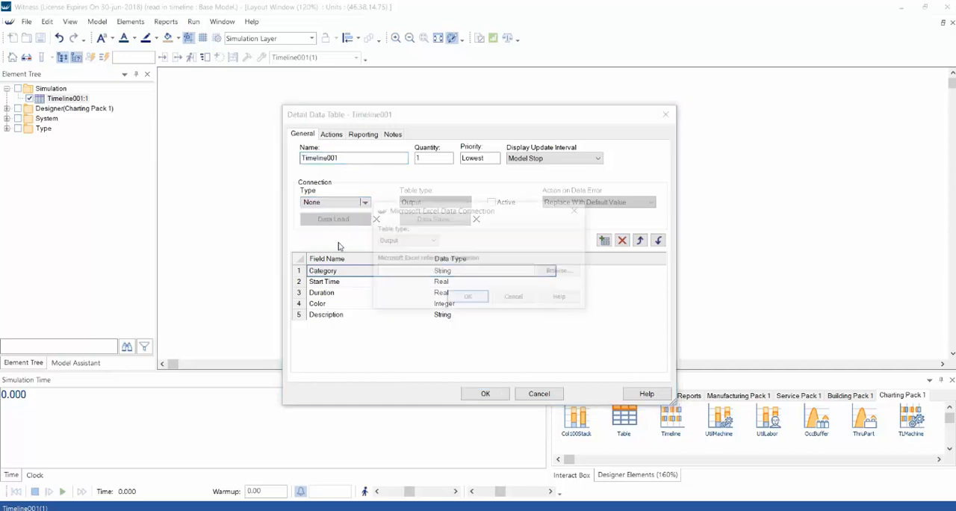
{"action": "left_click", "coordinate": [407, 240]}
{"action": "left_click", "coordinate": [402, 254]}
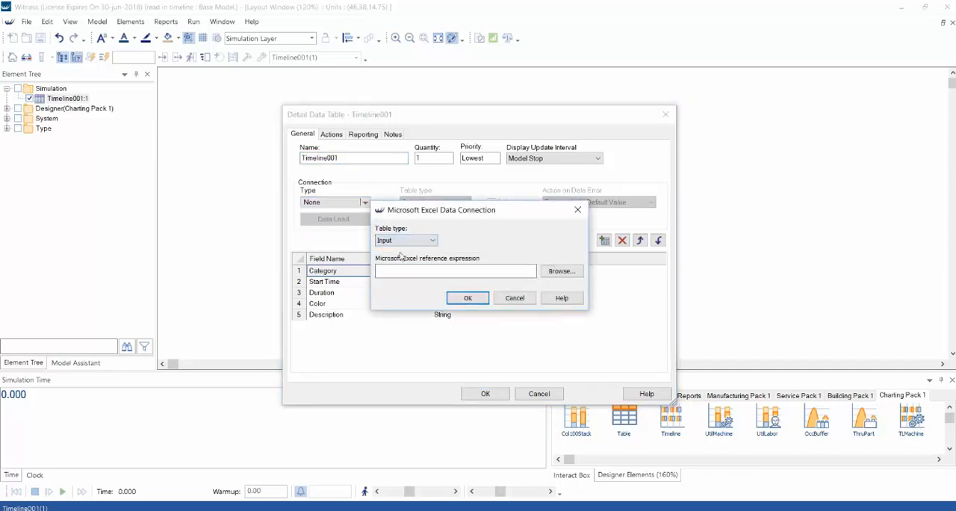
{"action": "left_click", "coordinate": [561, 270]}
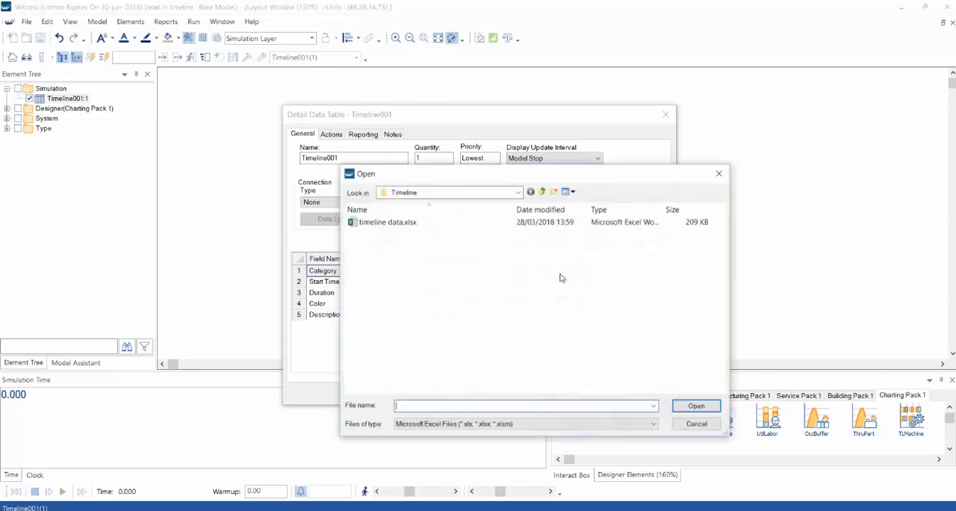
{"action": "double_click", "coordinate": [401, 224]}
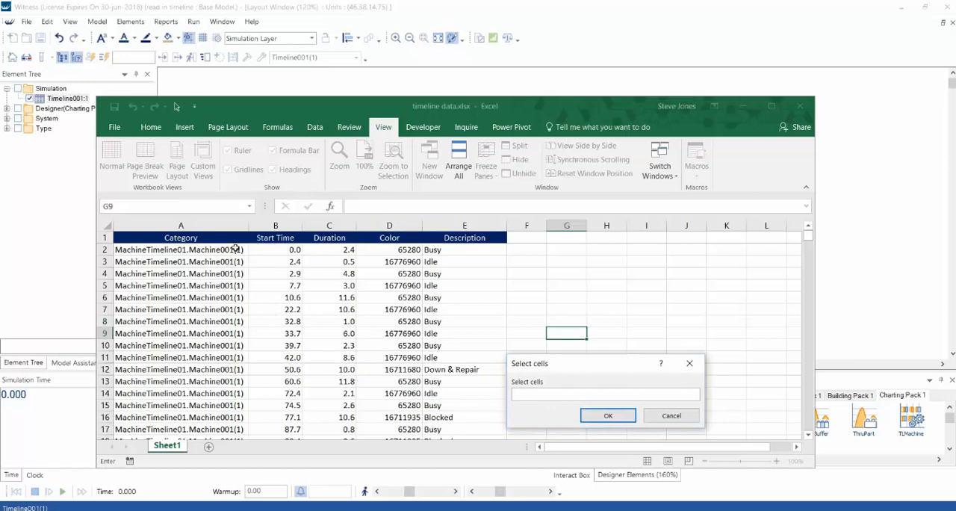
- Link cells A2:E15 of Sheet1 as the timeline's data range and reload the data table
{"action": "left_click_drag", "start_coordinate": [235, 248], "coordinate": [442, 405]}
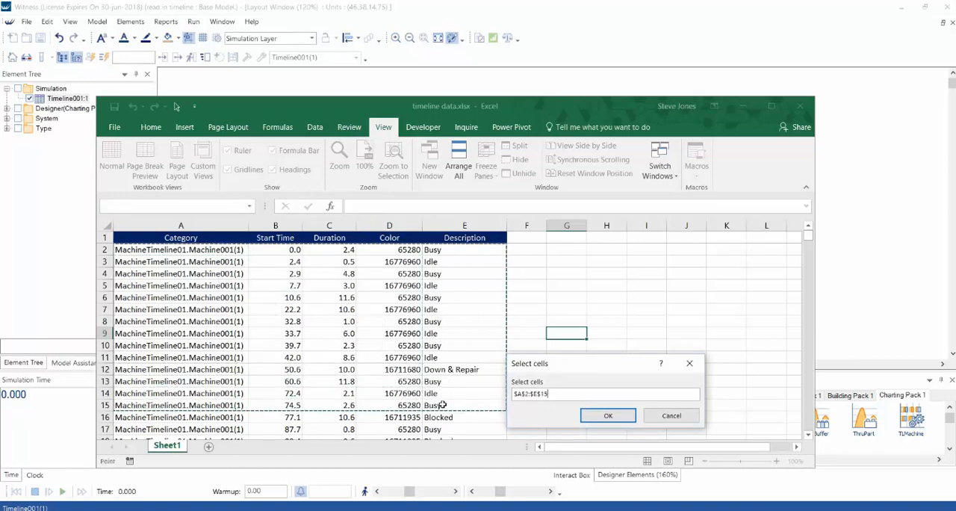
{"action": "left_click", "coordinate": [609, 415]}
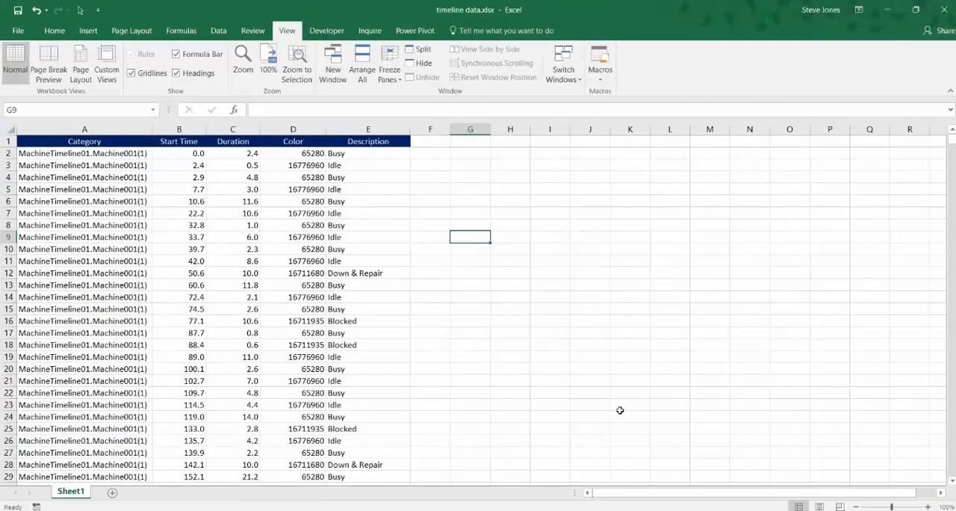
{"action": "left_click", "coordinate": [676, 481]}
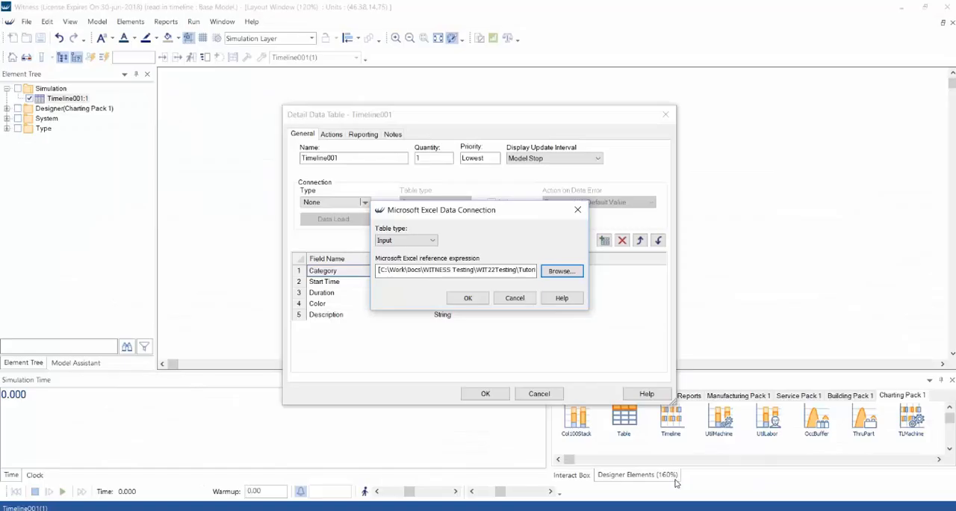
{"action": "left_click", "coordinate": [468, 298]}
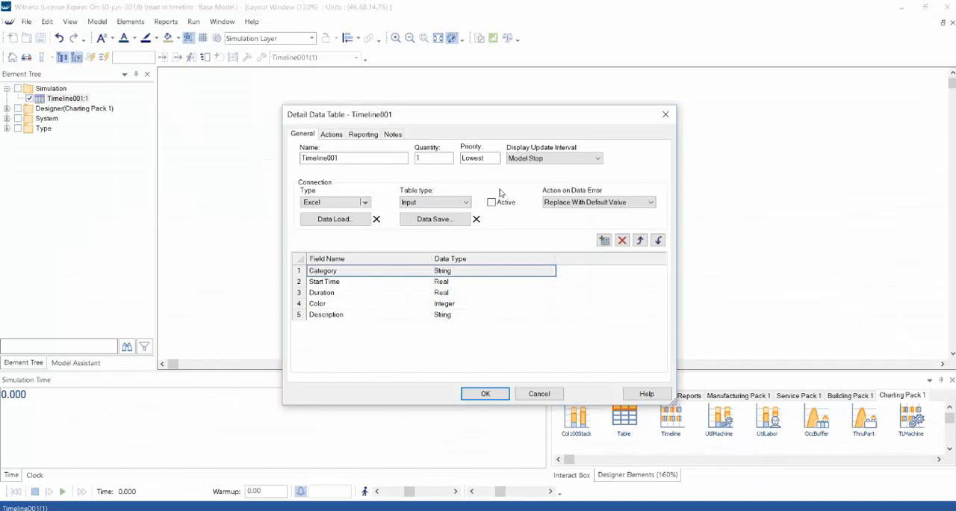
{"action": "left_click", "coordinate": [487, 392]}
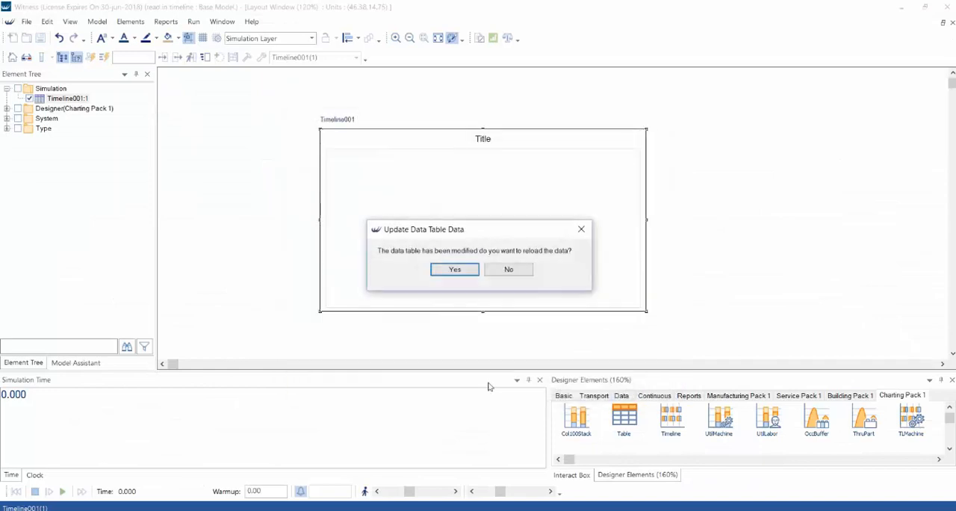
{"action": "left_click", "coordinate": [447, 271]}
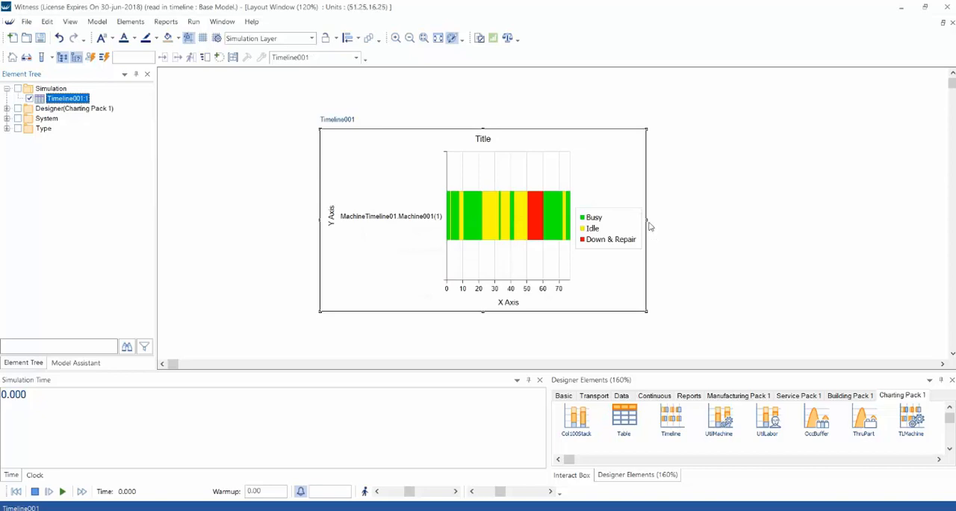
- Widen the timeline chart by extending its right edge, and deselect it
{"action": "left_click_drag", "start_coordinate": [646, 225], "coordinate": [789, 220]}
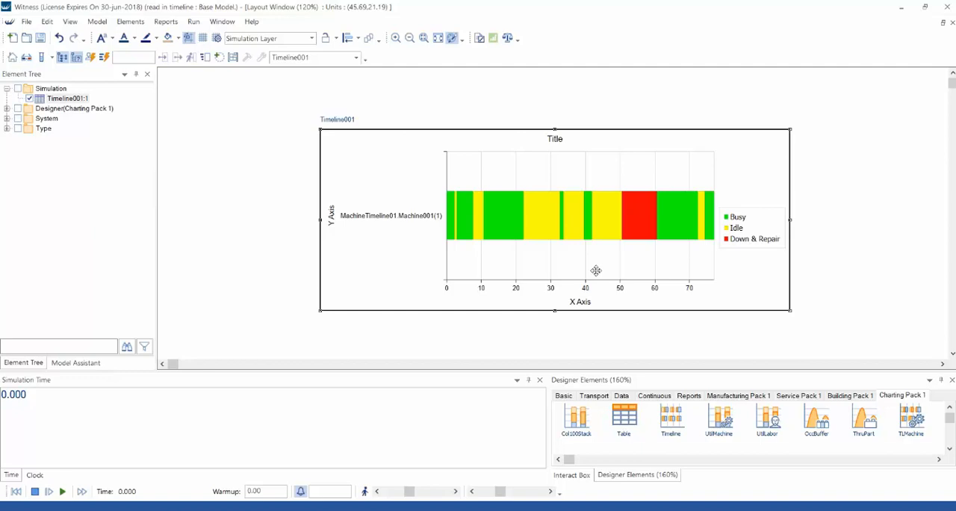
{"action": "left_click", "coordinate": [809, 176]}
- Examine the Category, Start Time, Duration and Color columns in the statistics report for Timeline001
{"action": "left_click", "coordinate": [84, 100]}
{"action": "right_click", "coordinate": [84, 100]}
{"action": "left_click", "coordinate": [134, 183]}
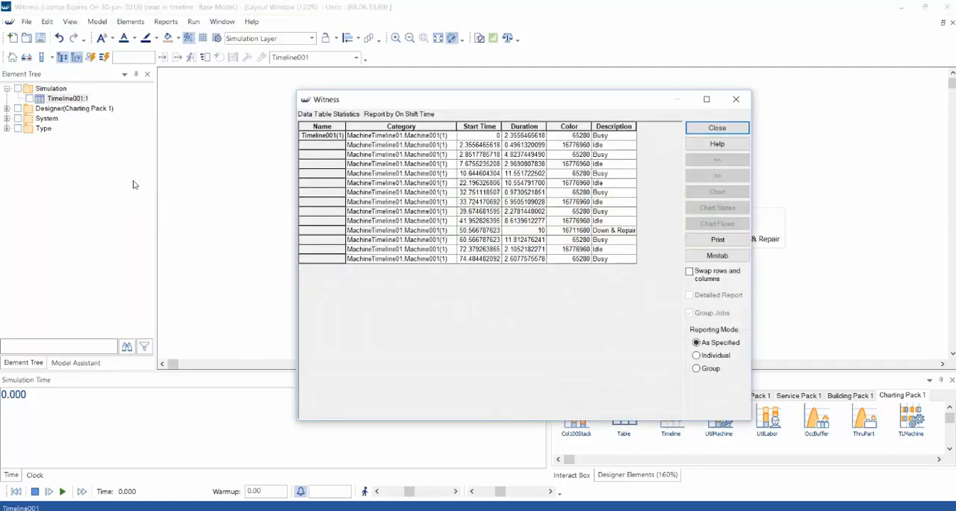
{"action": "left_click", "coordinate": [415, 127]}
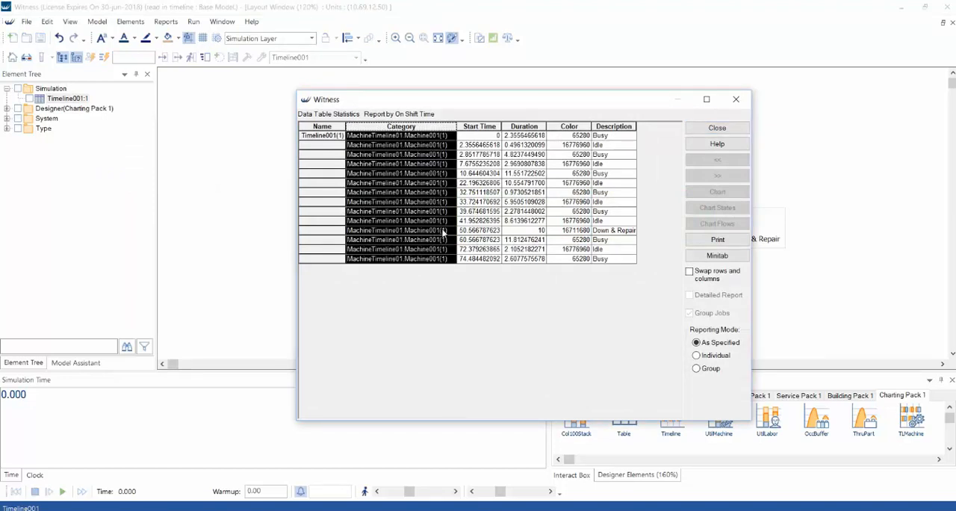
{"action": "left_click", "coordinate": [496, 127]}
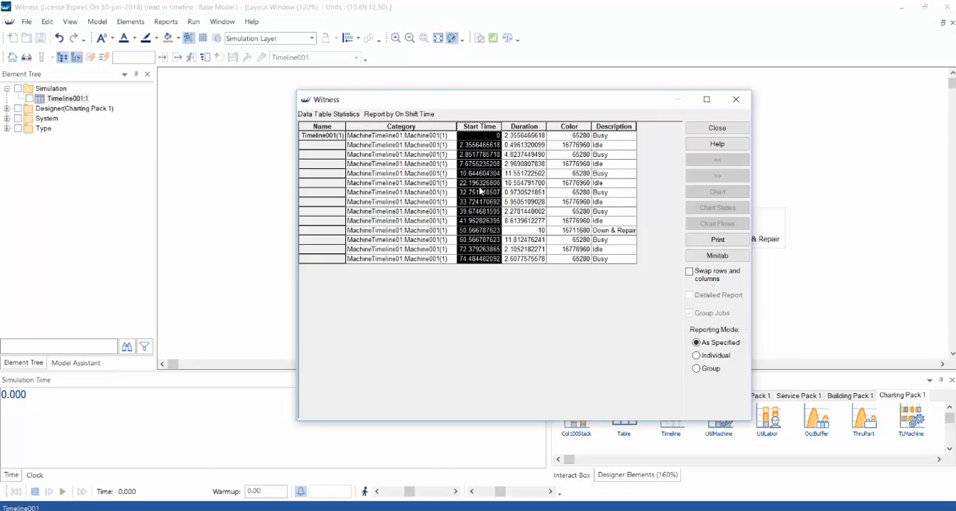
{"action": "left_click", "coordinate": [523, 126]}
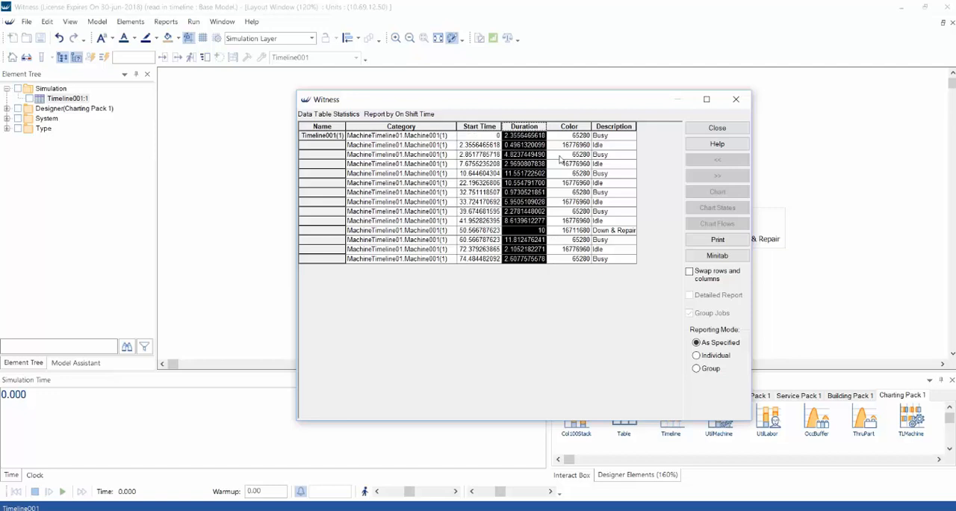
{"action": "left_click", "coordinate": [578, 129]}
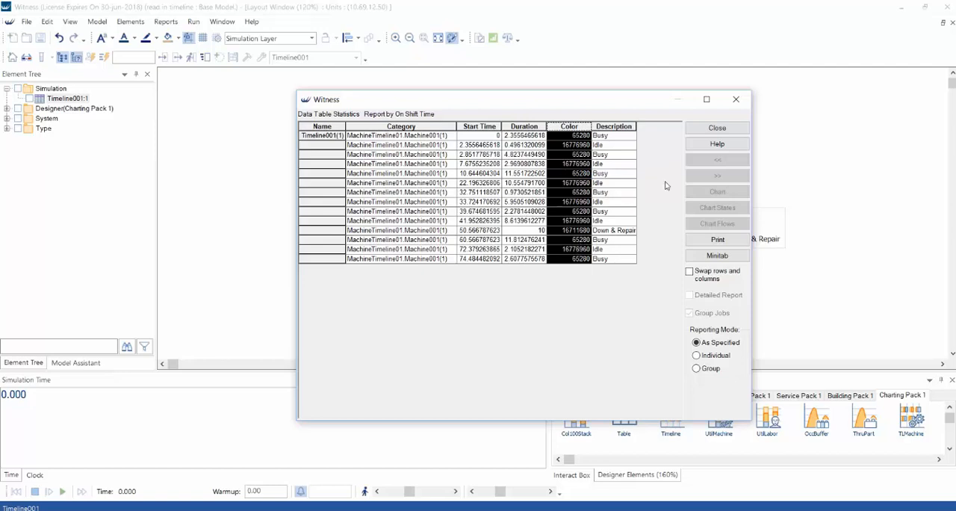
{"action": "left_click", "coordinate": [716, 128]}
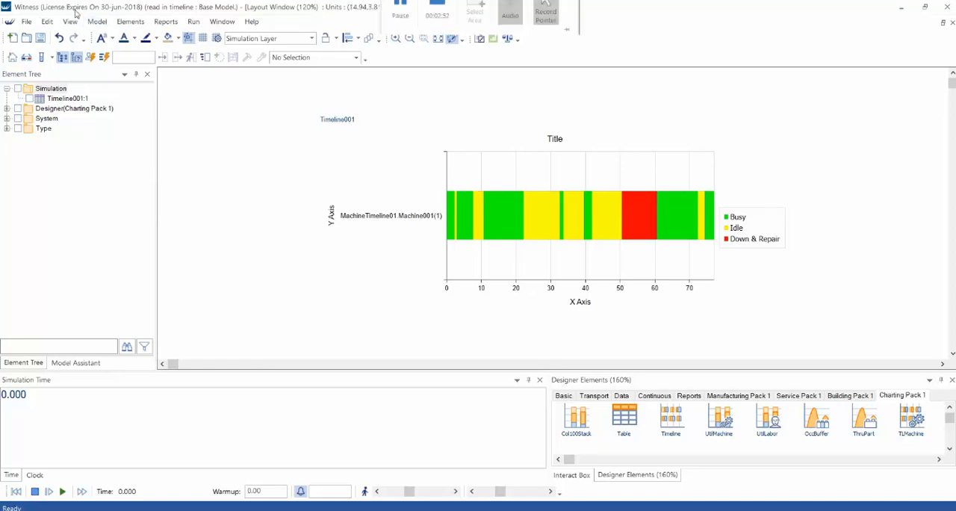
- Add the statement Timeline001[5,4] = RGBColor(0,85,125) to the model's Initialize Actions, validate it and accept
{"action": "left_click", "coordinate": [97, 22]}
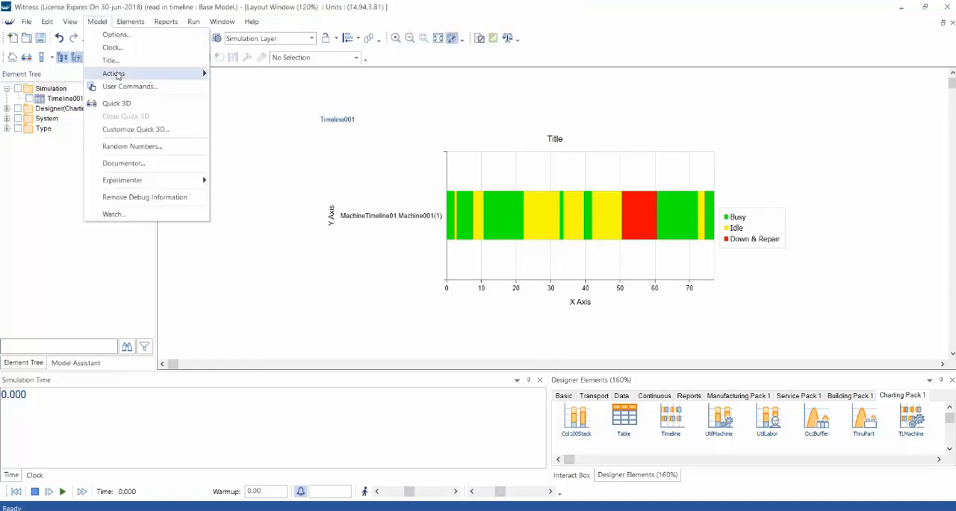
{"action": "mouse_move", "coordinate": [123, 74]}
{"action": "left_click", "coordinate": [258, 88]}
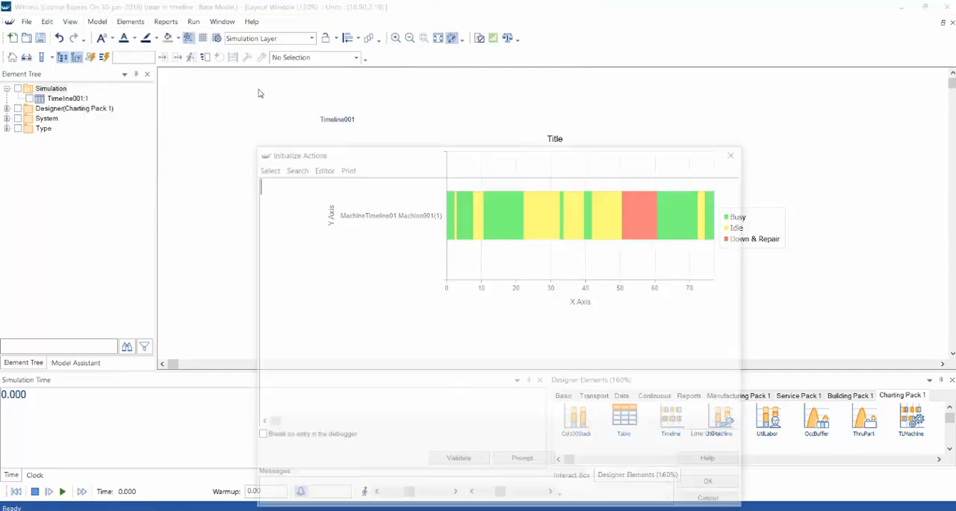
{"action": "double_click", "coordinate": [74, 99]}
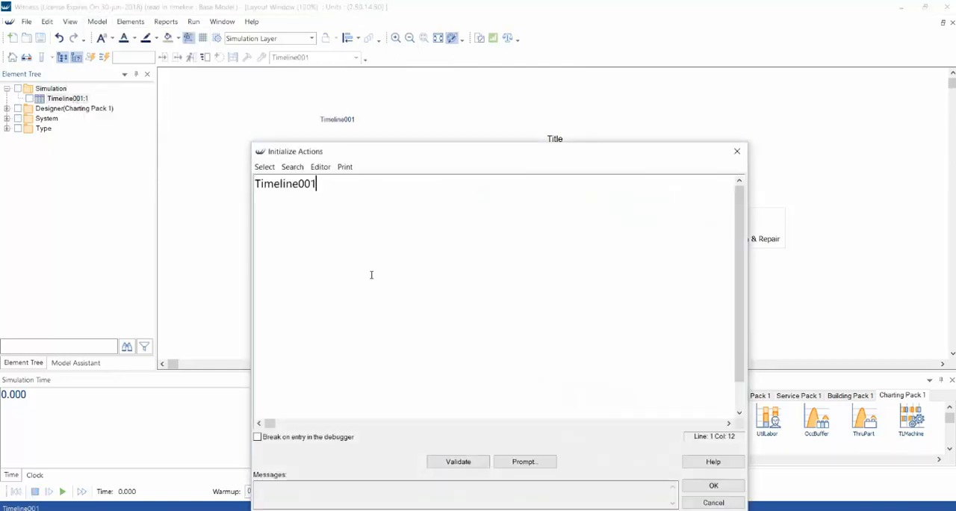
{"action": "type", "text": "[5,4] = RGBColor("}
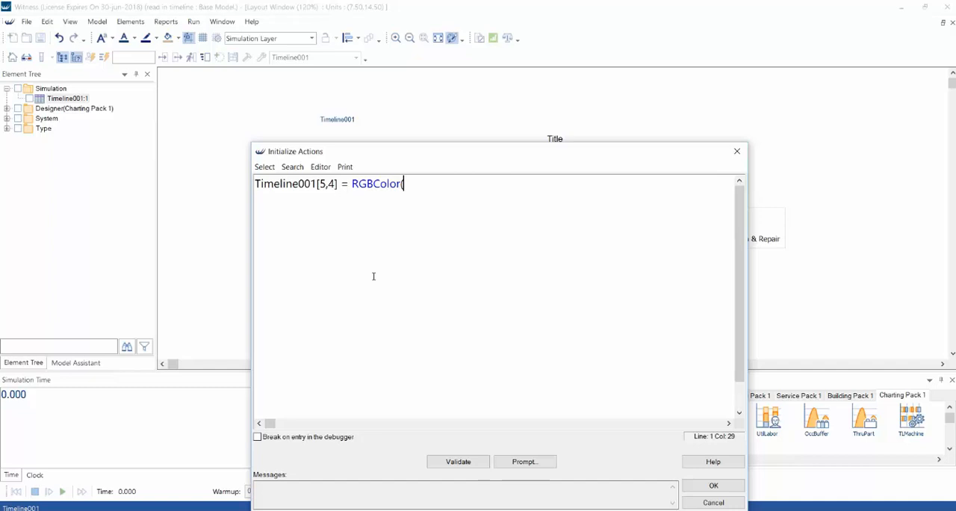
{"action": "type", "text": "0,85,125)"}
{"action": "left_click", "coordinate": [445, 461]}
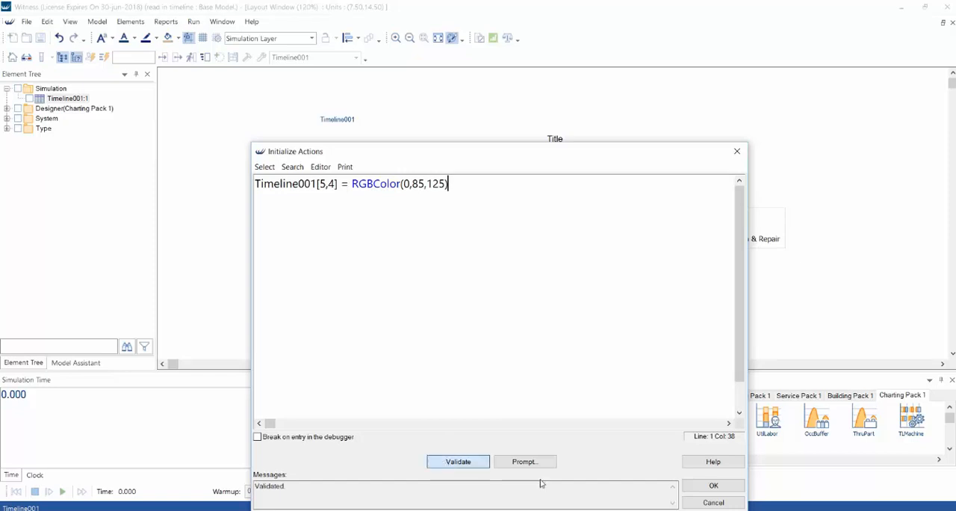
{"action": "left_click", "coordinate": [712, 486]}
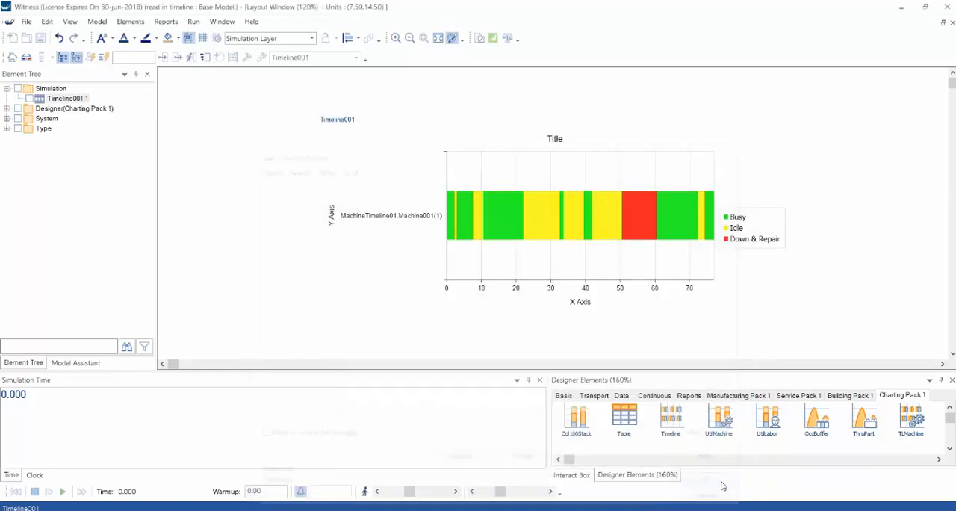
- Reset the model to time zero and run it to apply the initialize actions to the timeline
{"action": "left_click", "coordinate": [16, 491]}
{"action": "left_click", "coordinate": [62, 491]}
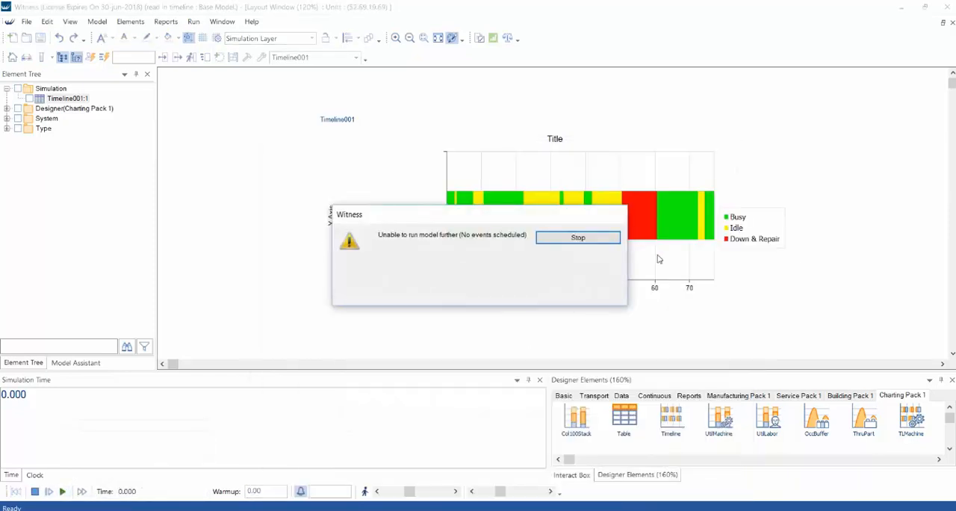
{"action": "left_click", "coordinate": [602, 237]}
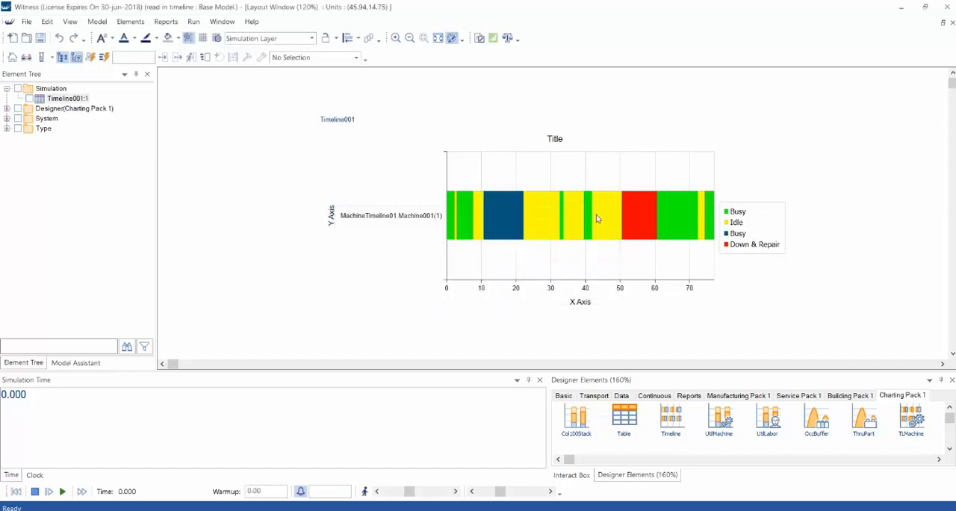